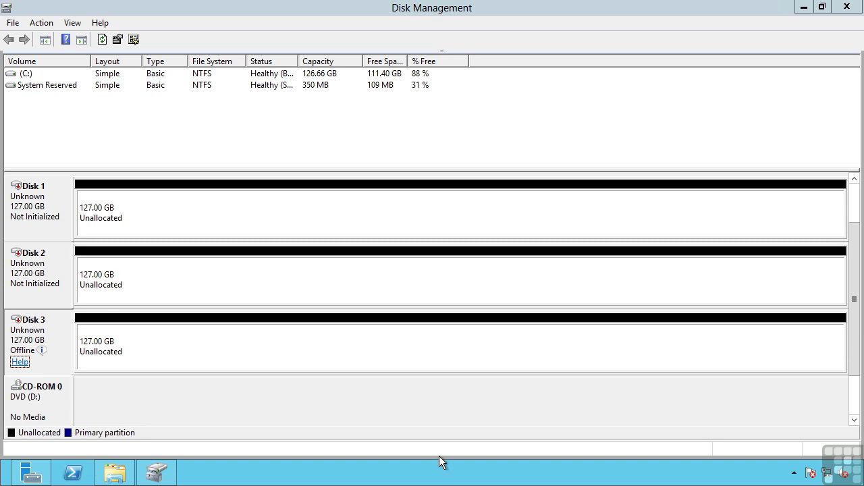
- Bring the offline Disk 3 online
right_click(28, 338)
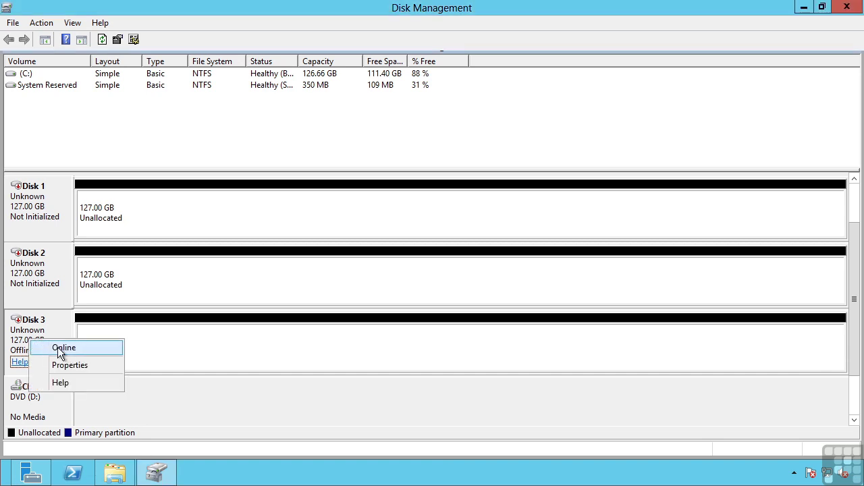
right_click(30, 323)
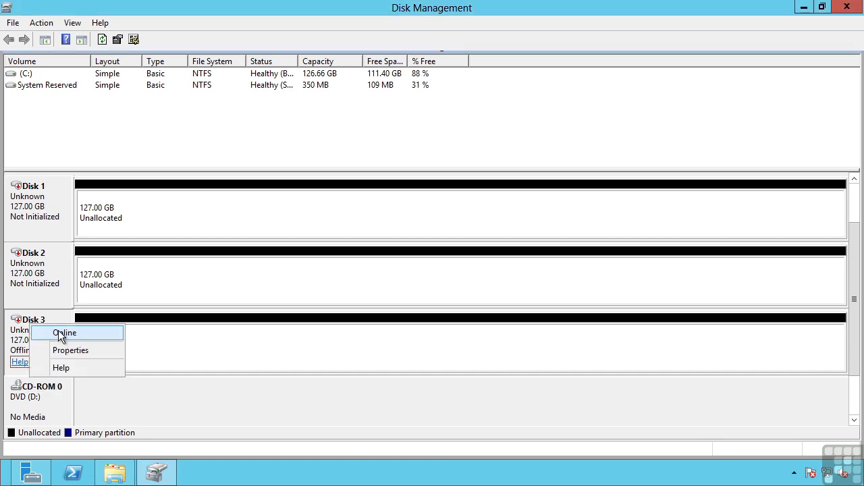
left_click(61, 334)
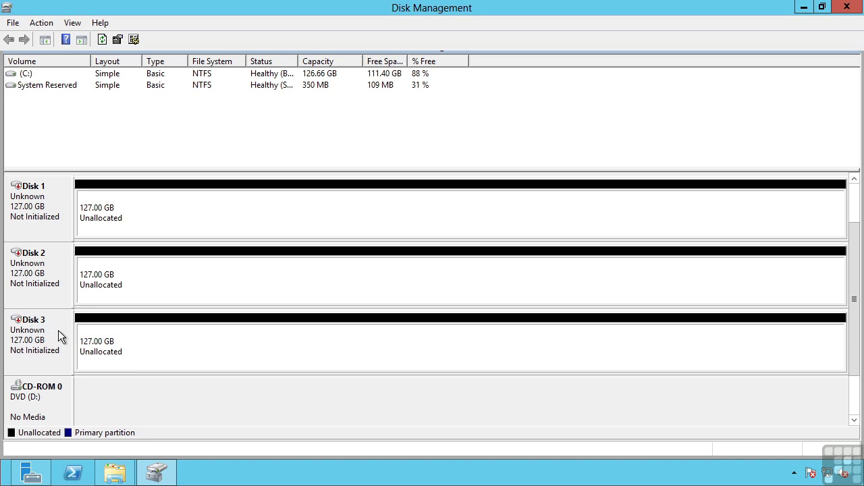
- Initialize Disk 1, Disk 2 and Disk 3 with the GPT (GUID Partition Table) partition style
right_click(36, 214)
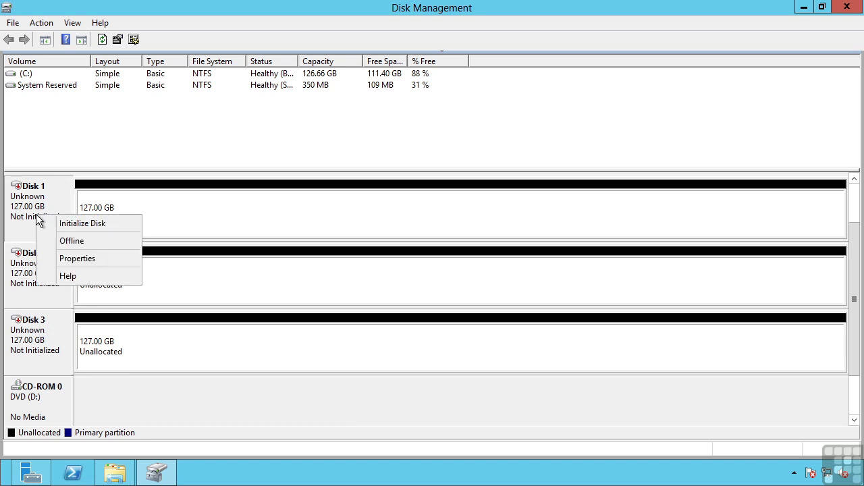
left_click(83, 226)
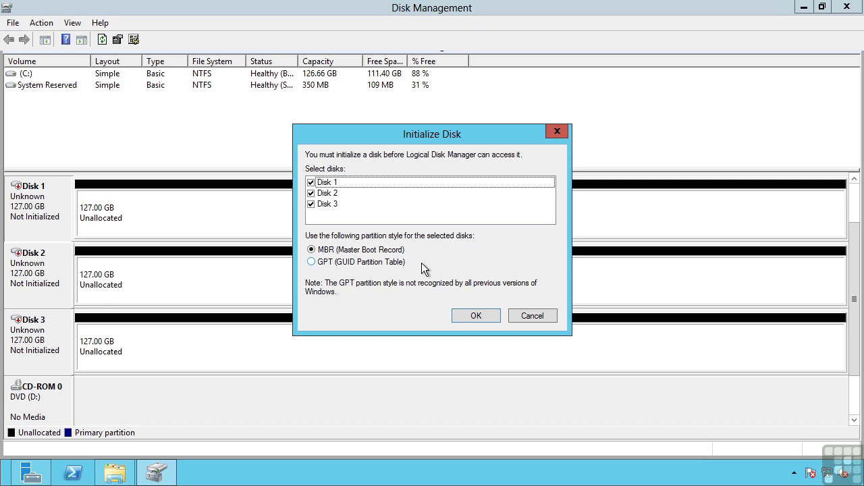
left_click(312, 263)
left_click(479, 317)
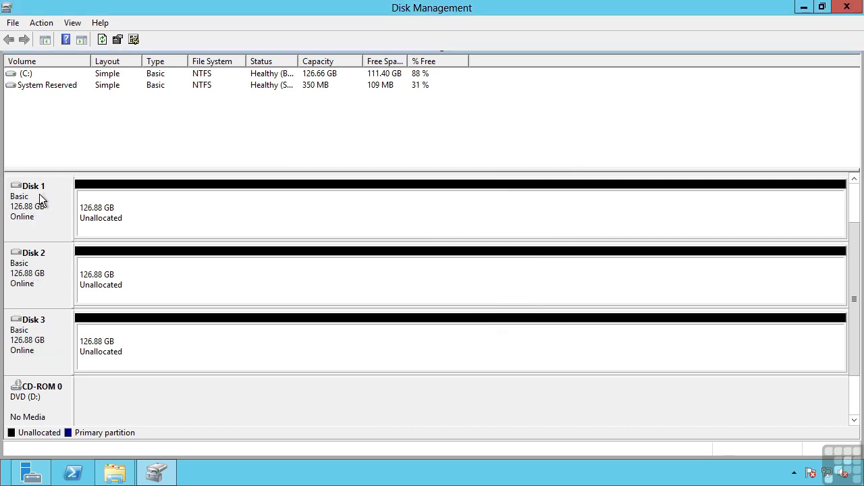
- Walk through the New Simple Volume wizard for Disk 1 as far as the volume size page and cancel it
left_click(108, 214)
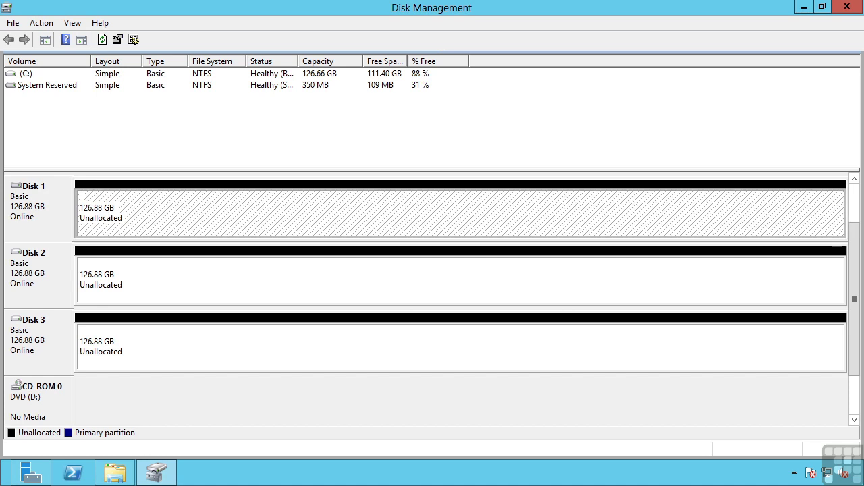
right_click(148, 212)
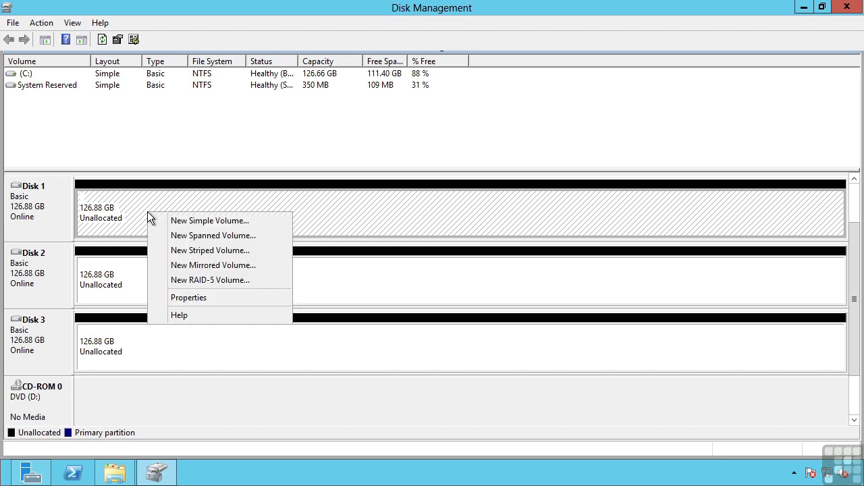
left_click(233, 216)
left_click(267, 316)
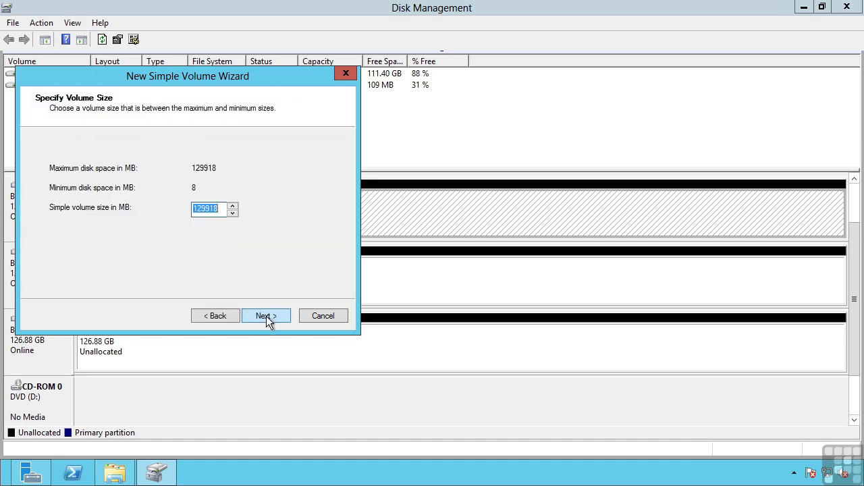
left_click(337, 316)
- Walk through the New Spanned Volume wizard for Disk 1, adding Disk 2, and cancel at the drive letter page
right_click(195, 209)
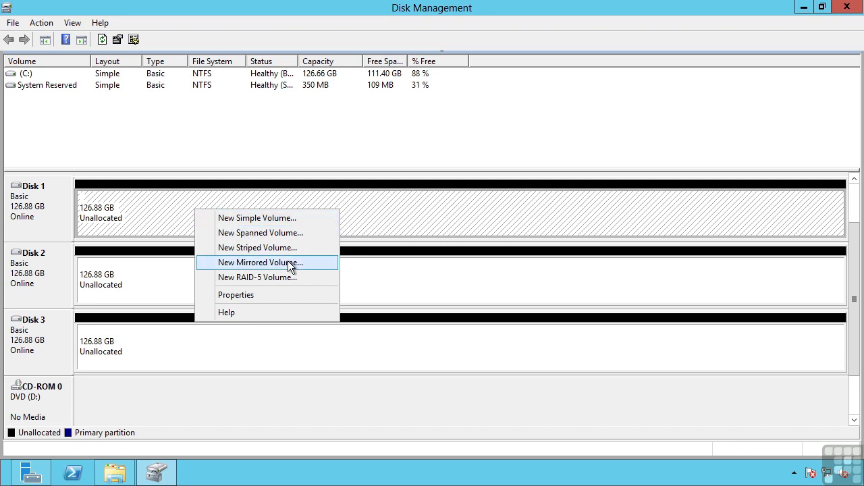
left_click(251, 236)
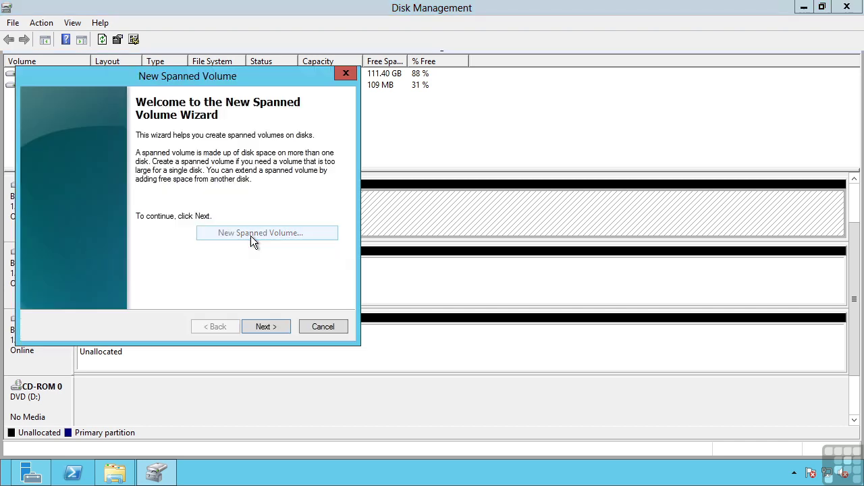
left_click(266, 327)
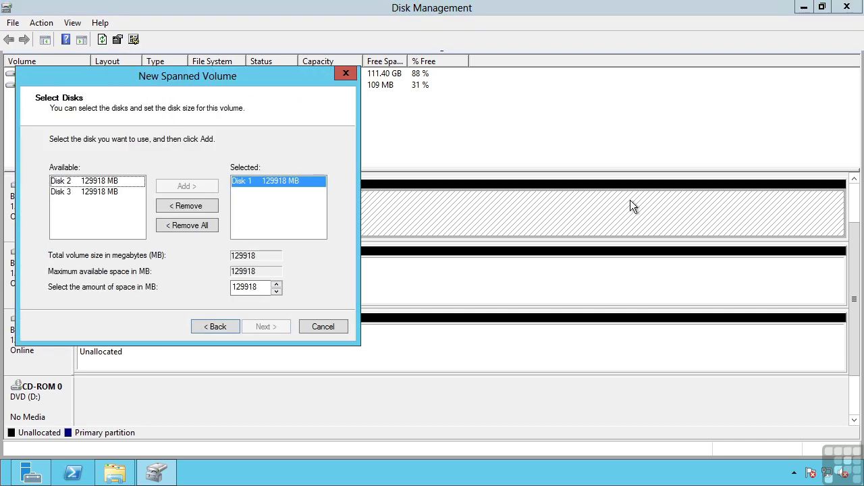
left_click(75, 181)
left_click(193, 183)
left_click(269, 327)
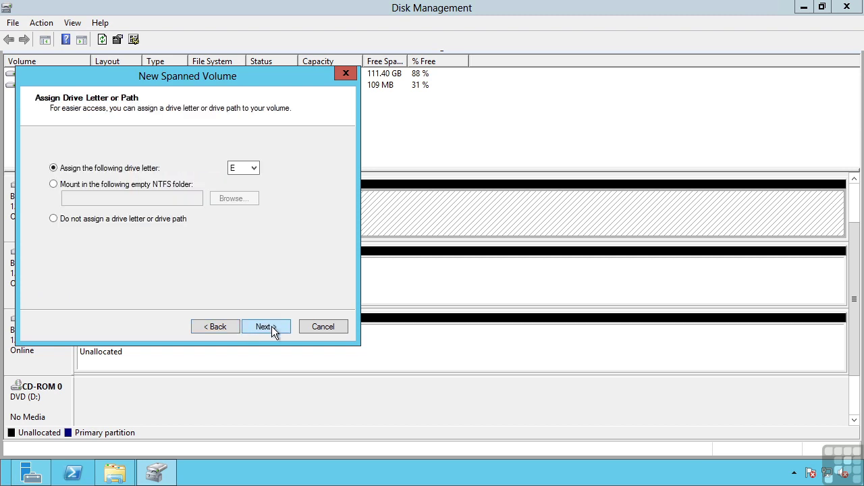
left_click(343, 329)
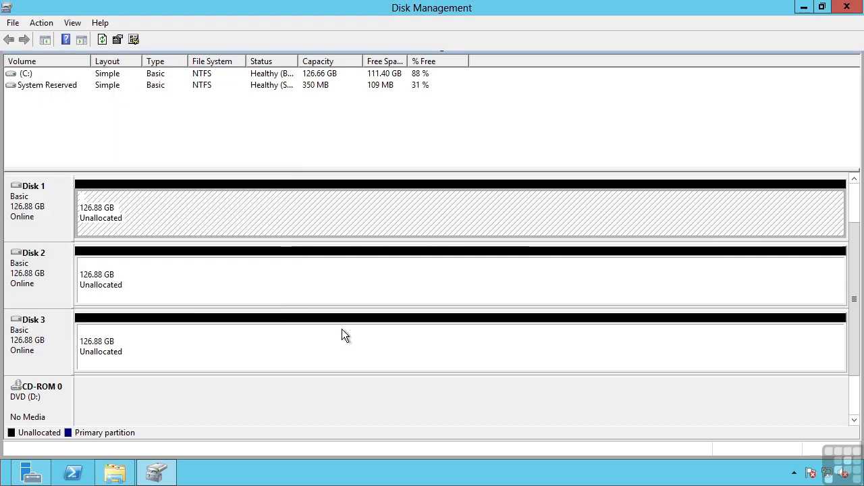
- Complete the New Striped Volume wizard for Disks 1 and 2 with drive letter E, but decline the conversion to dynamic disks
right_click(198, 213)
left_click(246, 251)
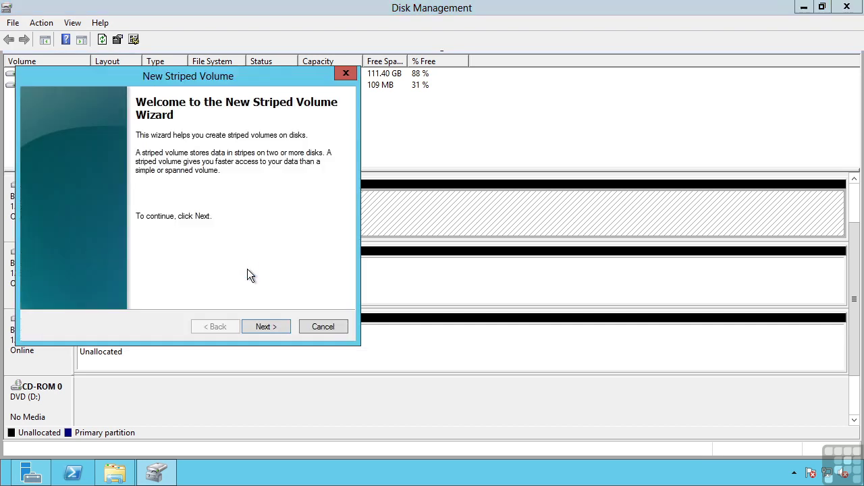
left_click(263, 330)
left_click(102, 181)
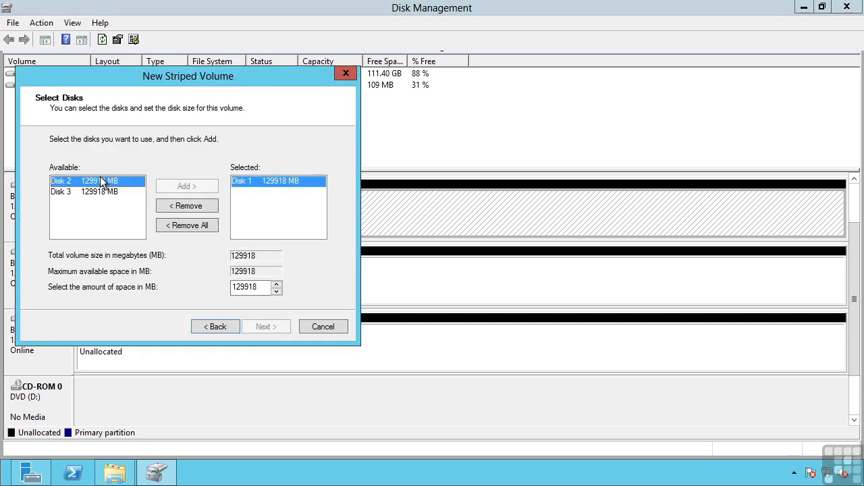
left_click(180, 186)
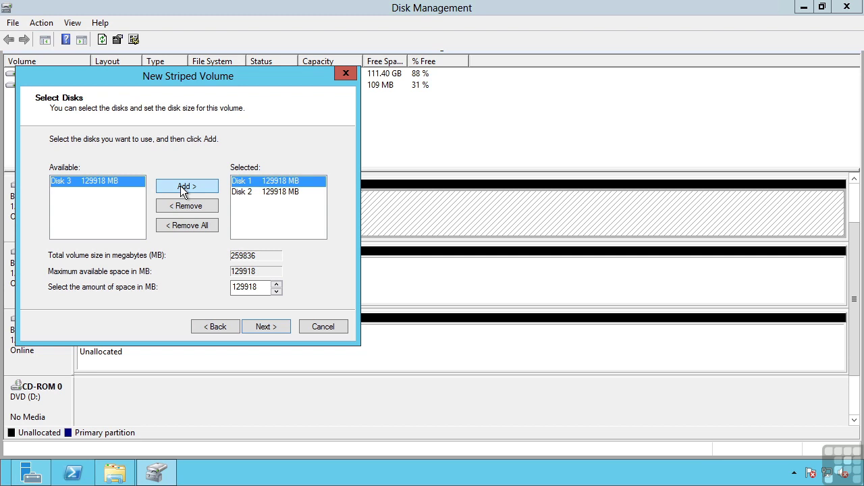
left_click(273, 328)
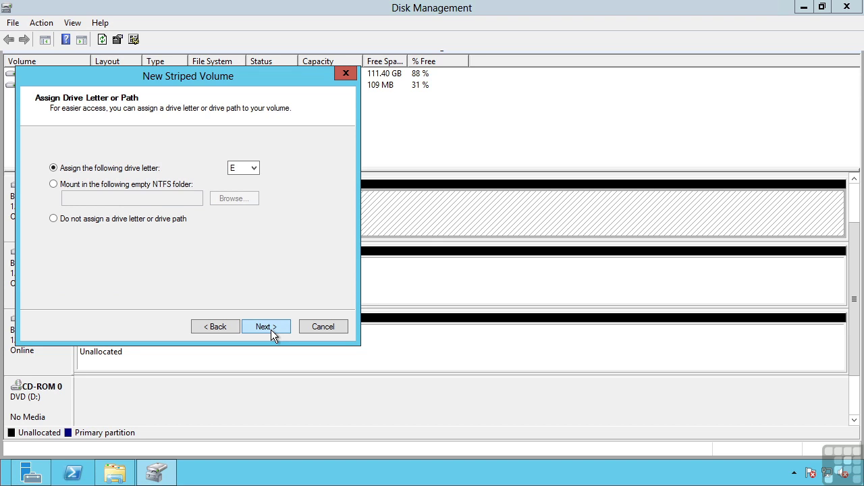
left_click(266, 327)
left_click(266, 326)
left_click(266, 327)
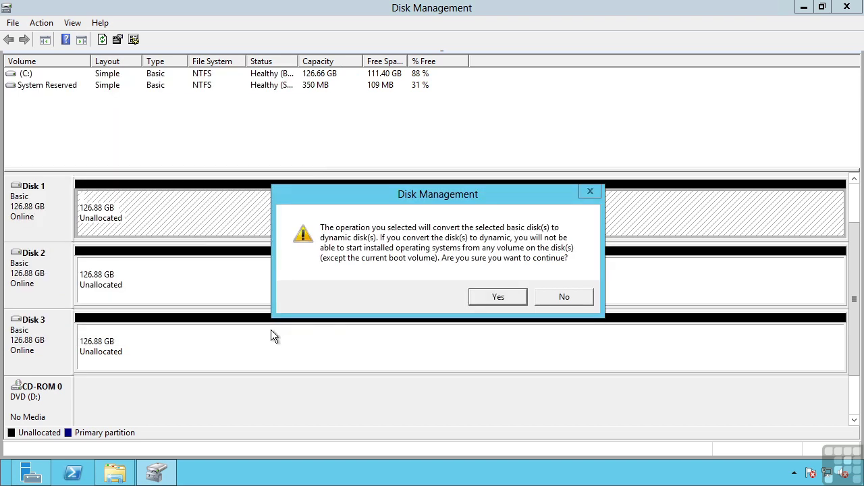
left_click(559, 300)
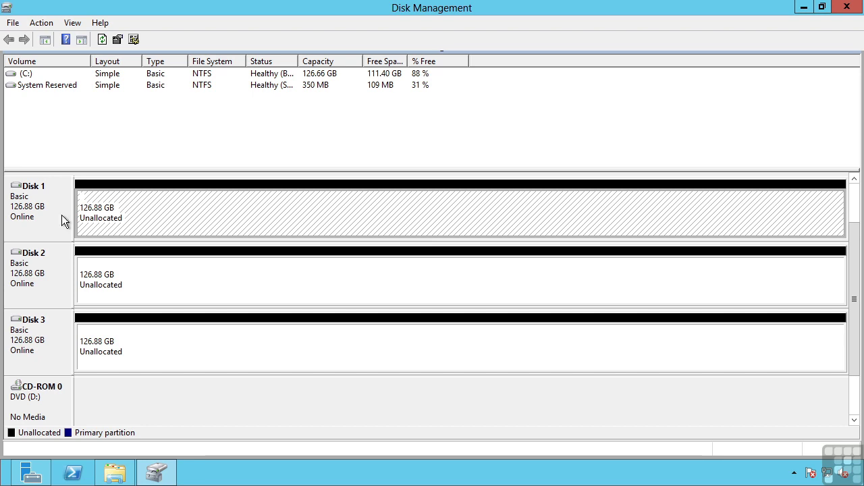
- Walk through the New Mirrored Volume wizard for Disk 1, adding Disk 2, and cancel at the format page
right_click(97, 201)
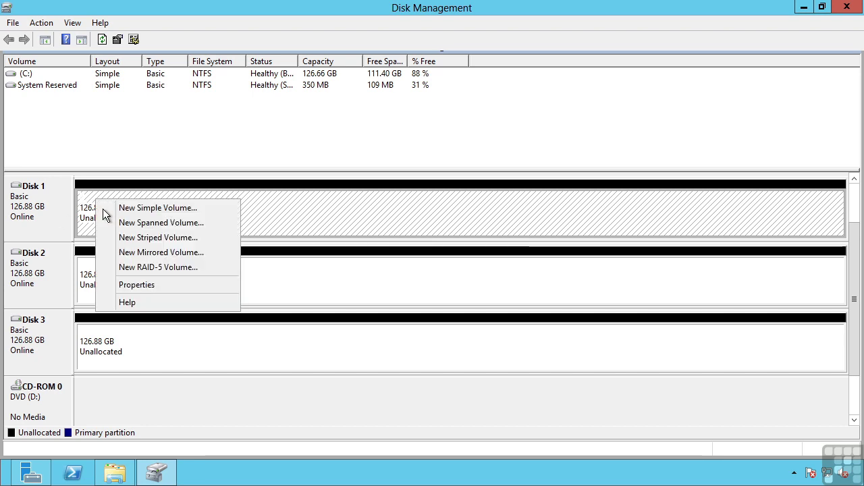
left_click(134, 254)
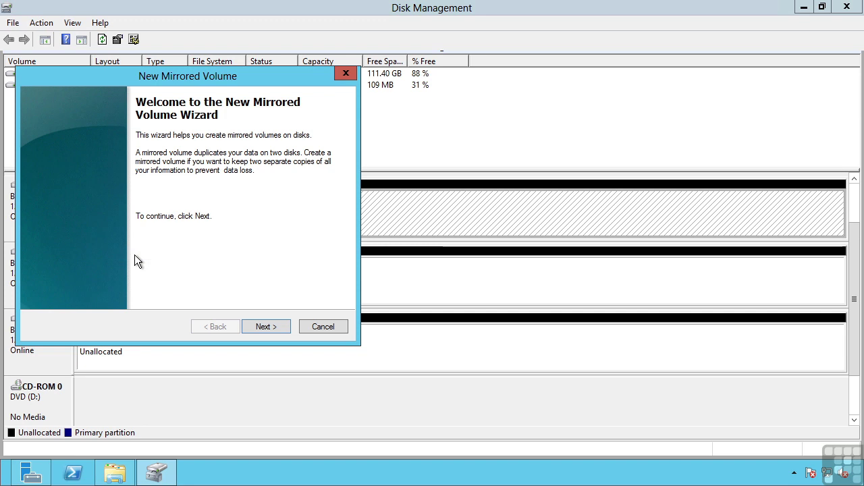
left_click(278, 330)
left_click(102, 181)
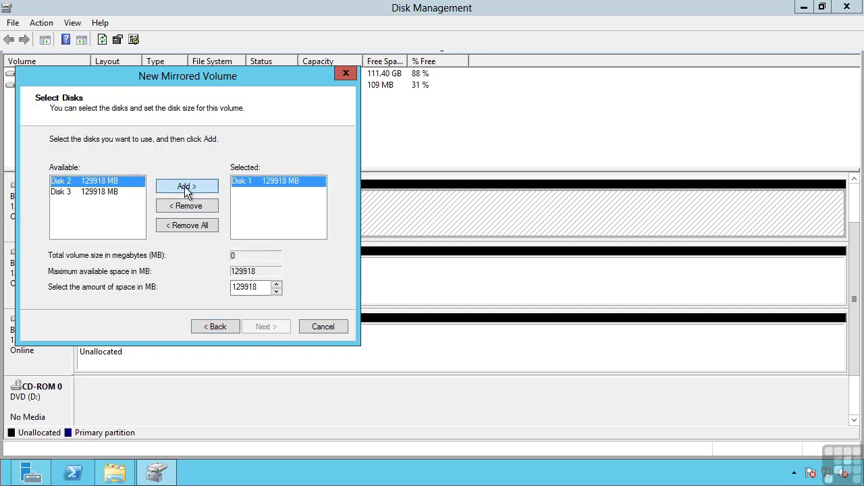
left_click(186, 186)
left_click(272, 329)
left_click(273, 329)
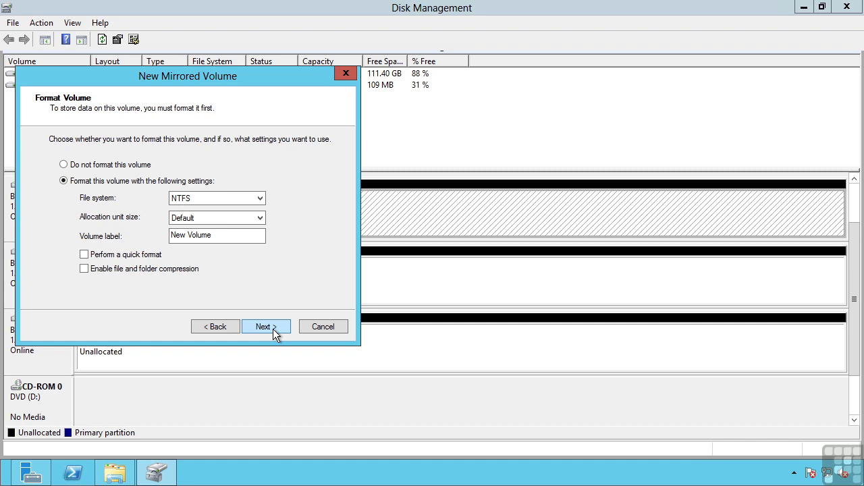
left_click(322, 327)
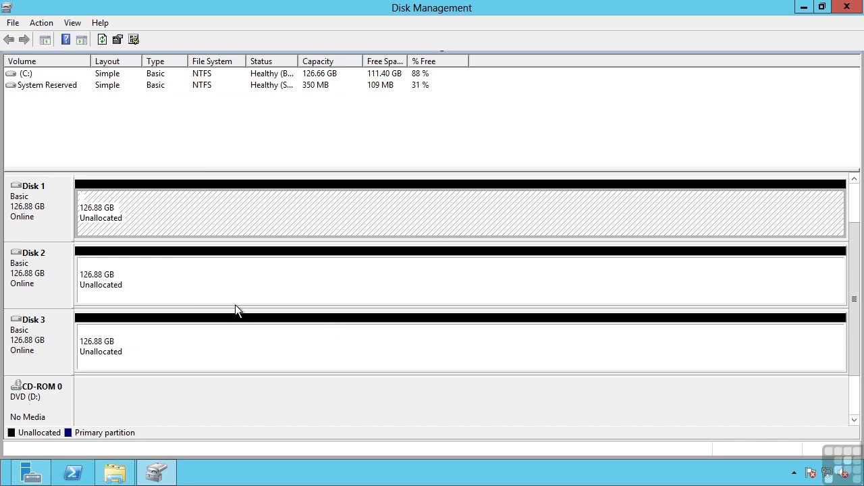
right_click(177, 206)
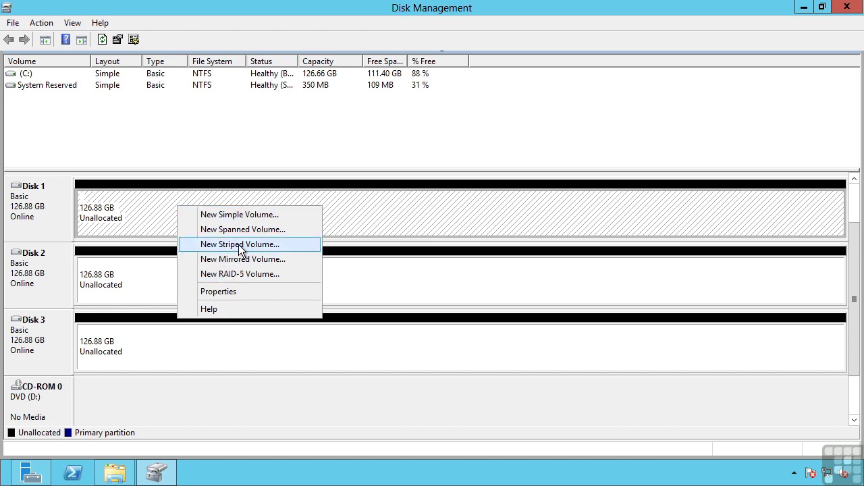
left_click(132, 213)
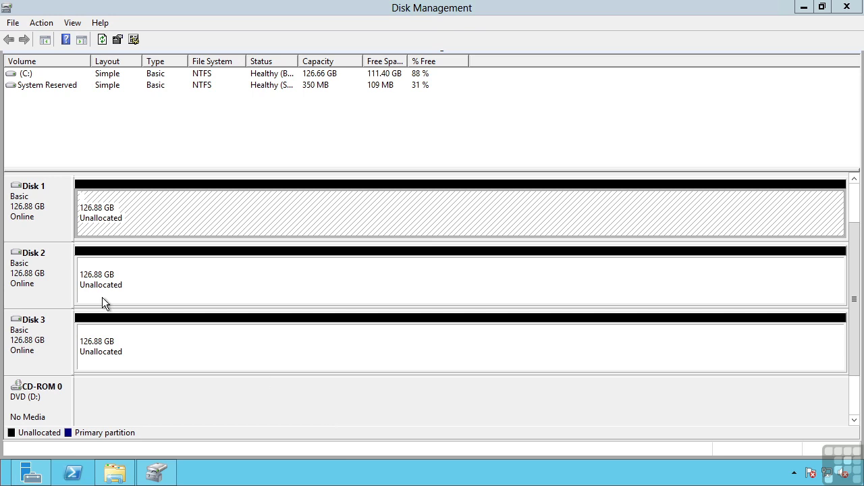
left_click(124, 214)
left_click(117, 270)
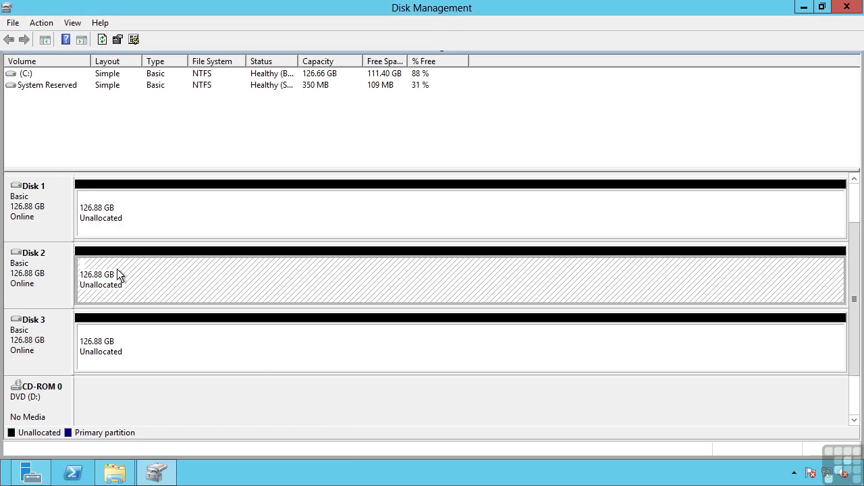
left_click(104, 222)
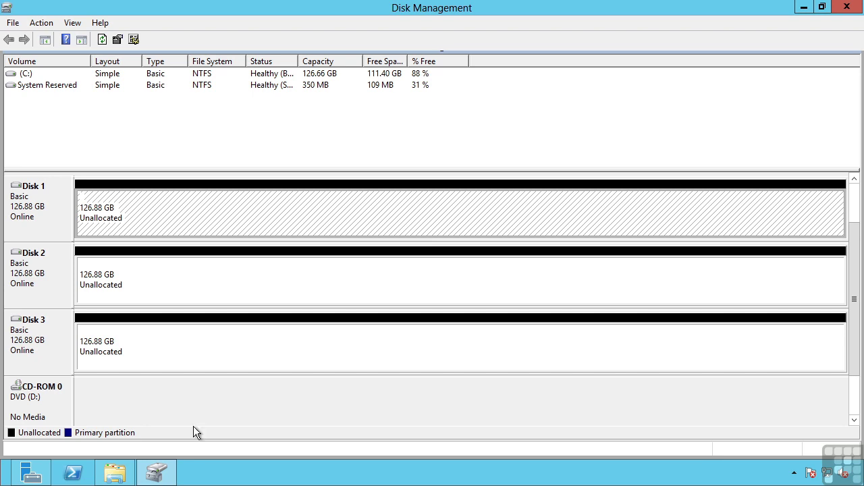
right_click(26, 216)
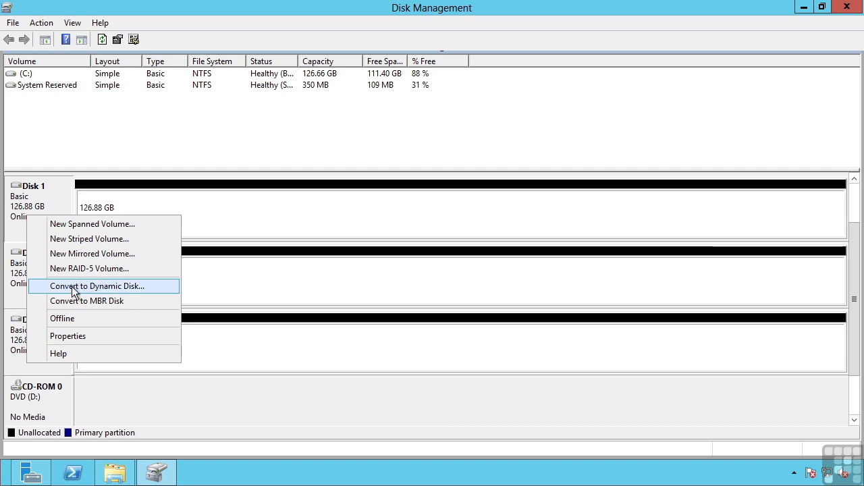
left_click(127, 214)
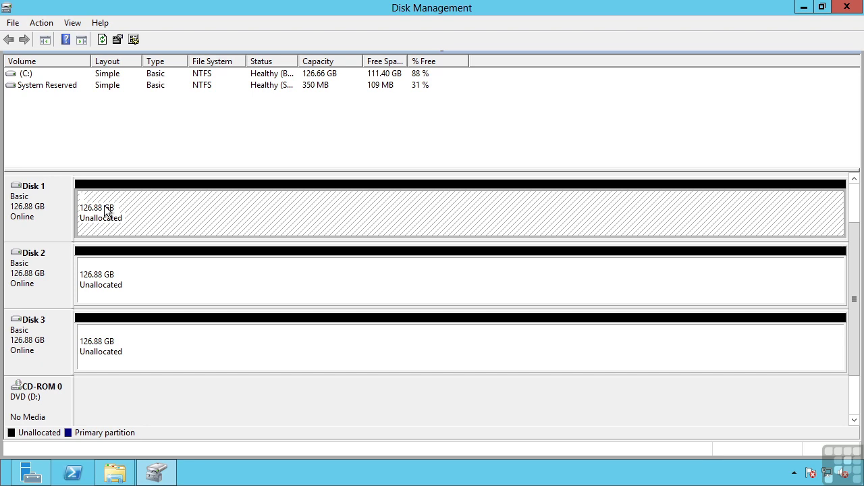
- Convert Disk 1, Disk 2 and Disk 3 from basic to dynamic disks
right_click(32, 202)
left_click(73, 272)
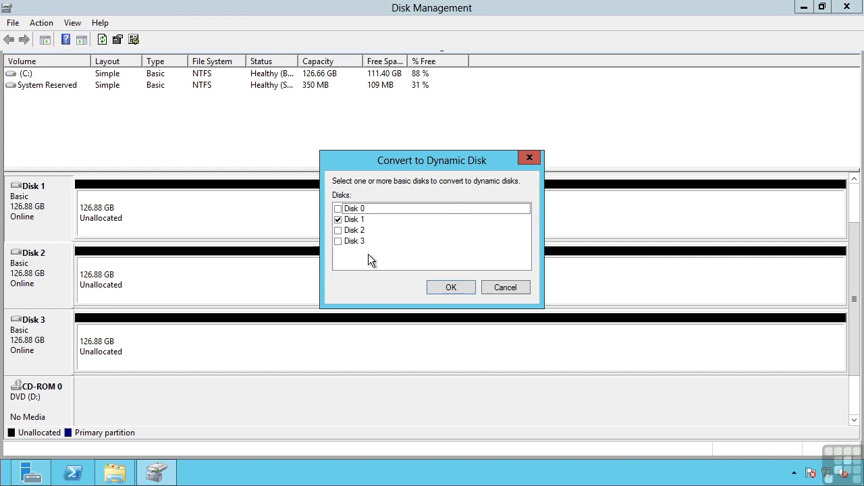
left_click(338, 230)
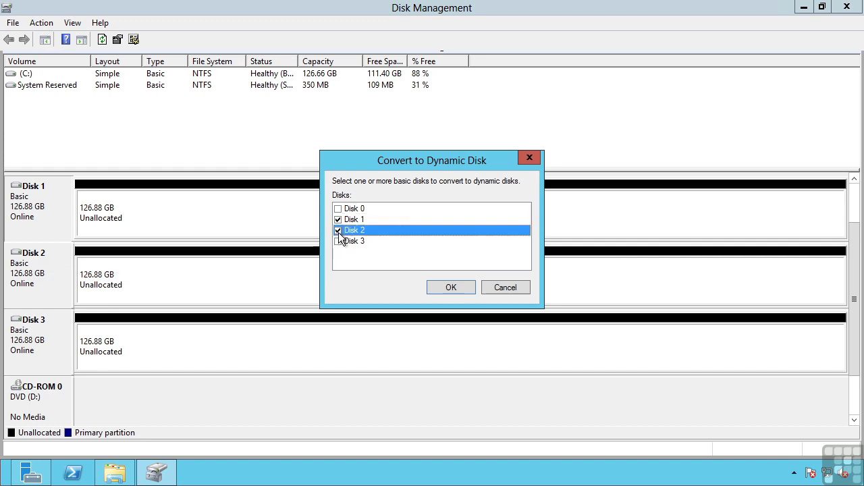
left_click(338, 241)
left_click(446, 284)
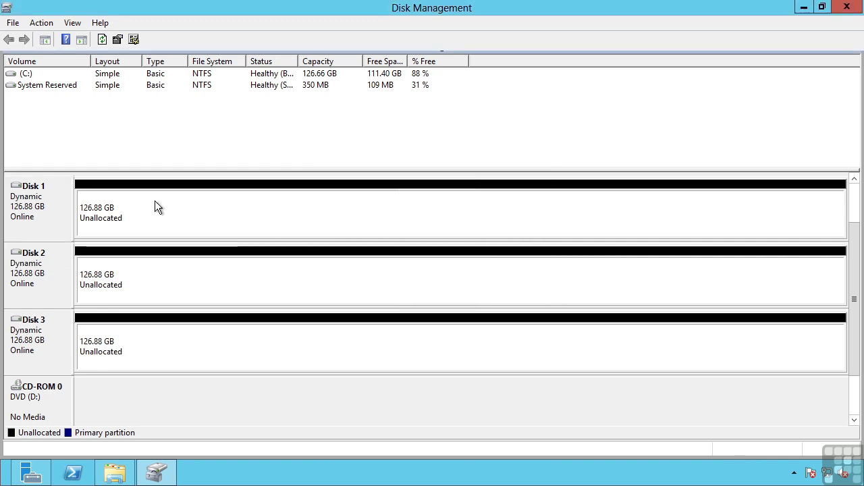
- Create a RAID-5 volume across Disks 1, 2 and 3 with drive letter F, formatted as NTFS with default allocation unit size and label New Volume
right_click(129, 206)
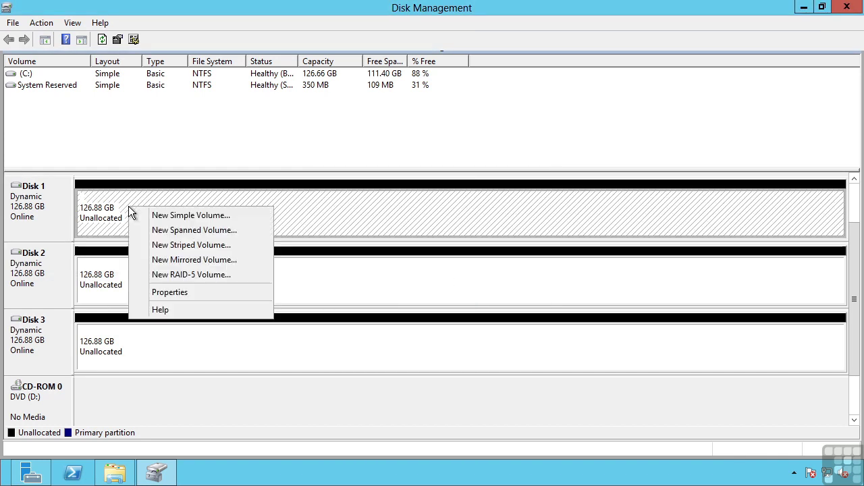
left_click(187, 274)
left_click(273, 328)
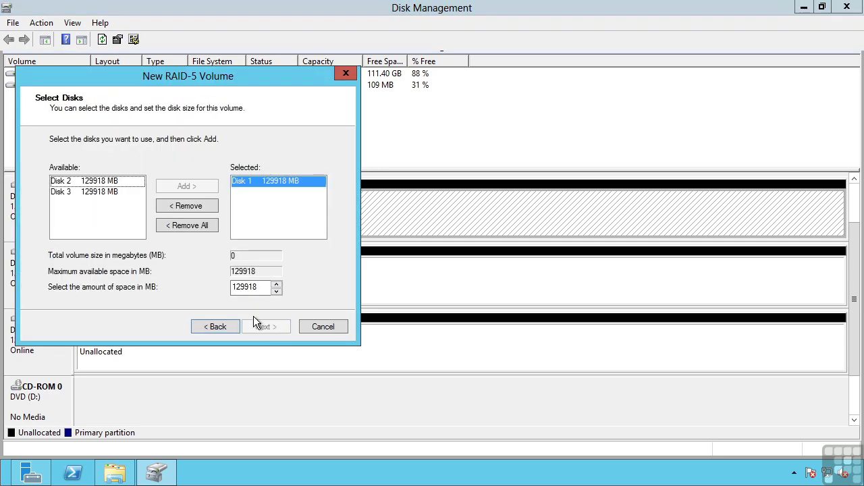
left_click(121, 183)
left_click(186, 186)
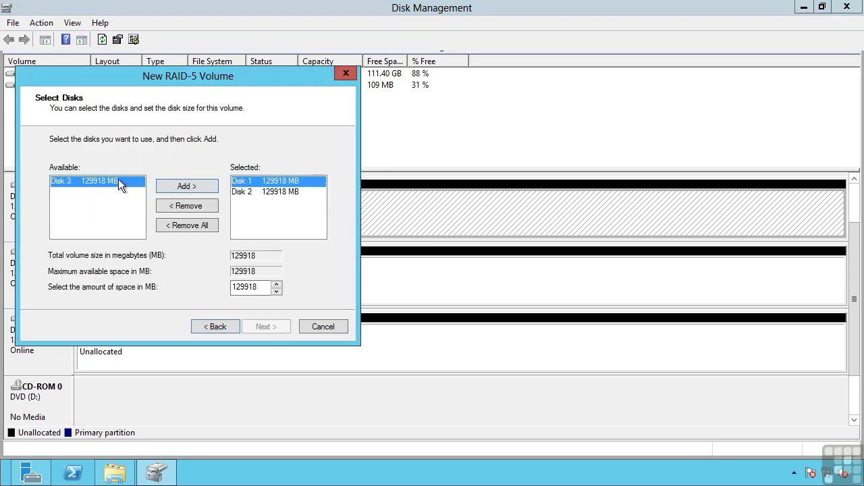
left_click(188, 187)
left_click(277, 327)
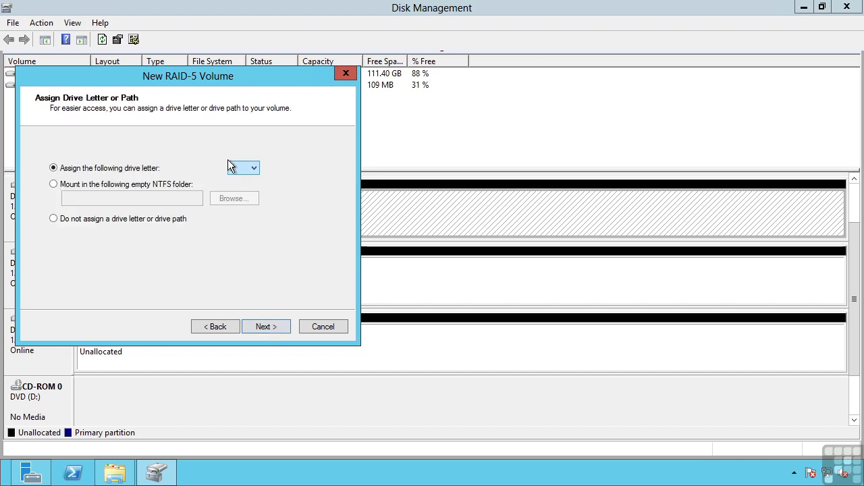
left_click(271, 324)
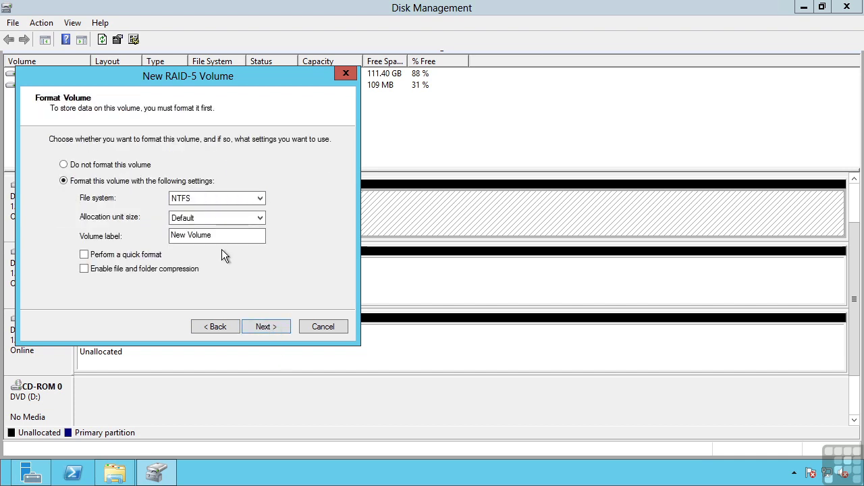
left_click(270, 325)
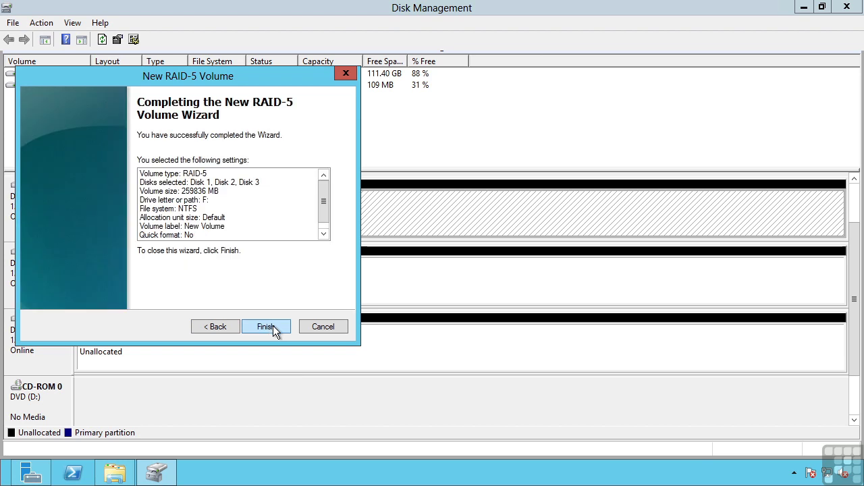
left_click(272, 325)
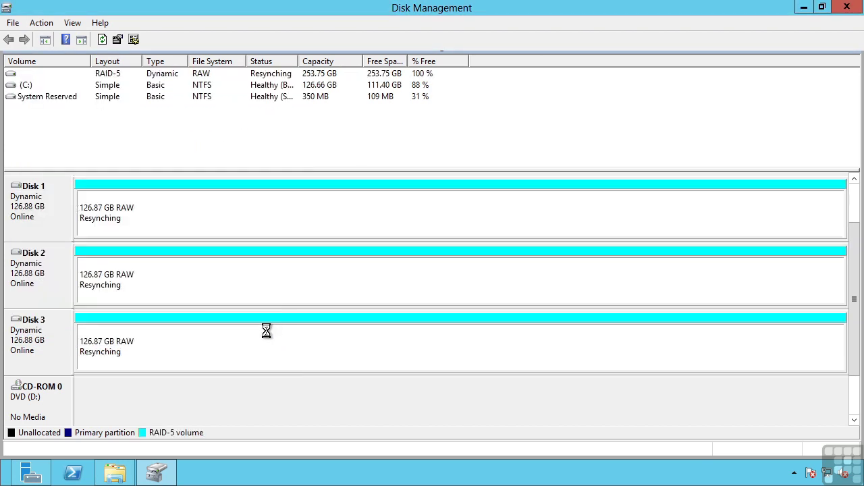